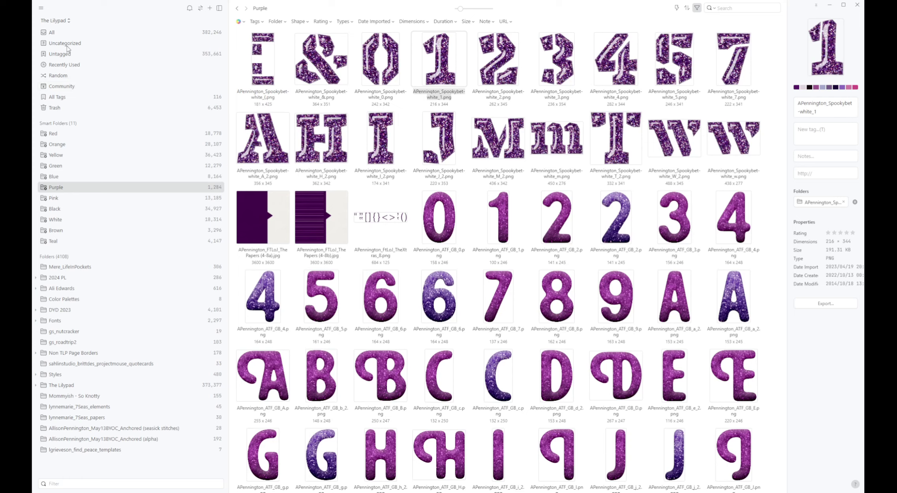
{"action": "left_click", "coordinate": [55, 20]}
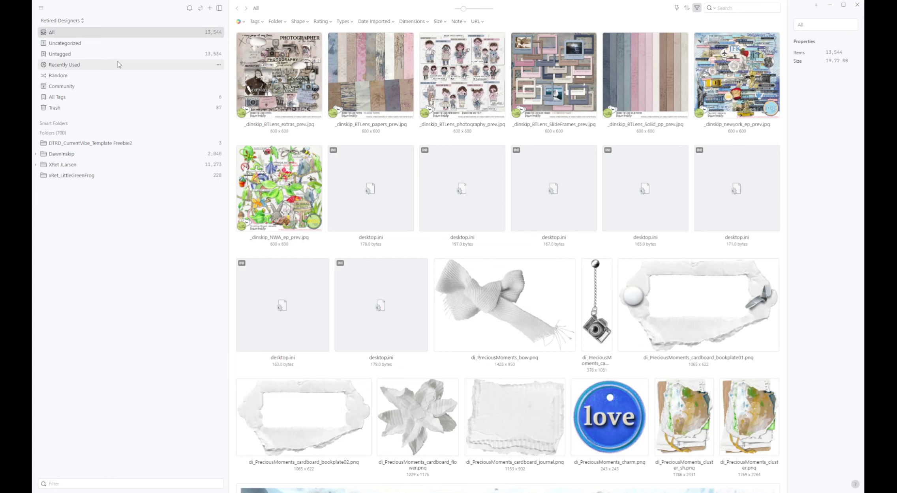
{"action": "left_click", "coordinate": [62, 154]}
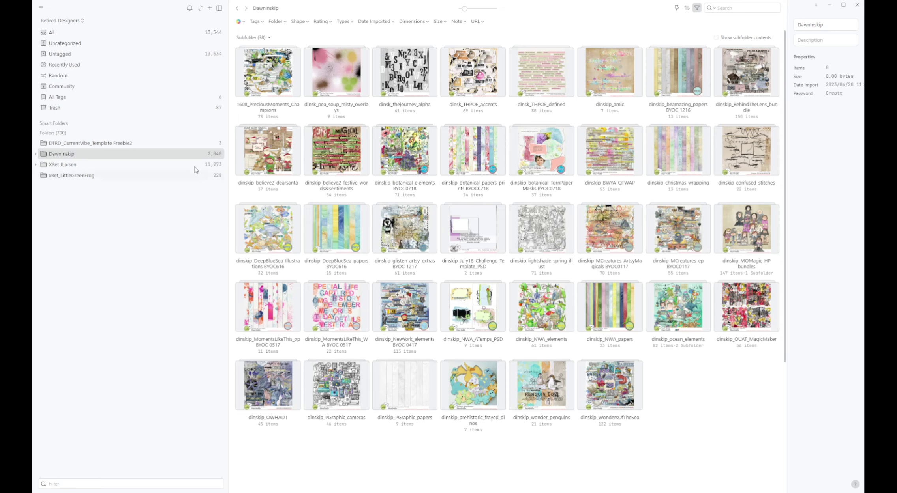
{"action": "left_click", "coordinate": [61, 21]}
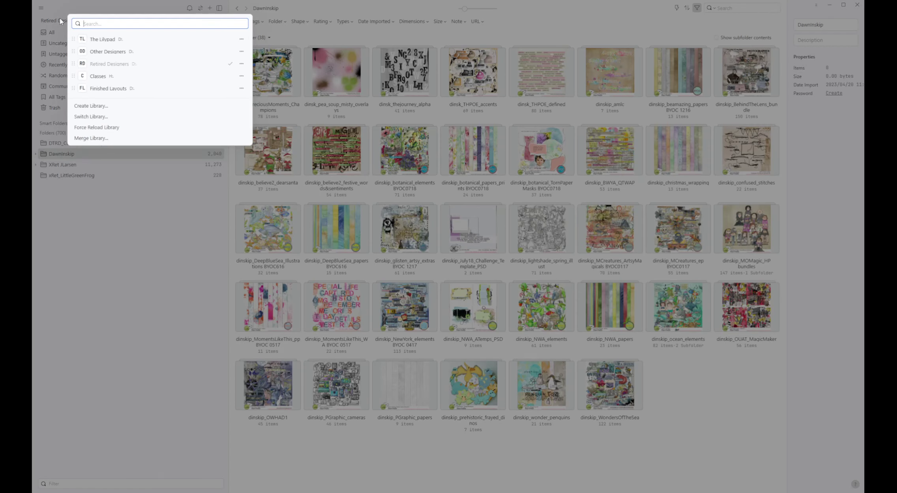
{"action": "left_click", "coordinate": [98, 76]}
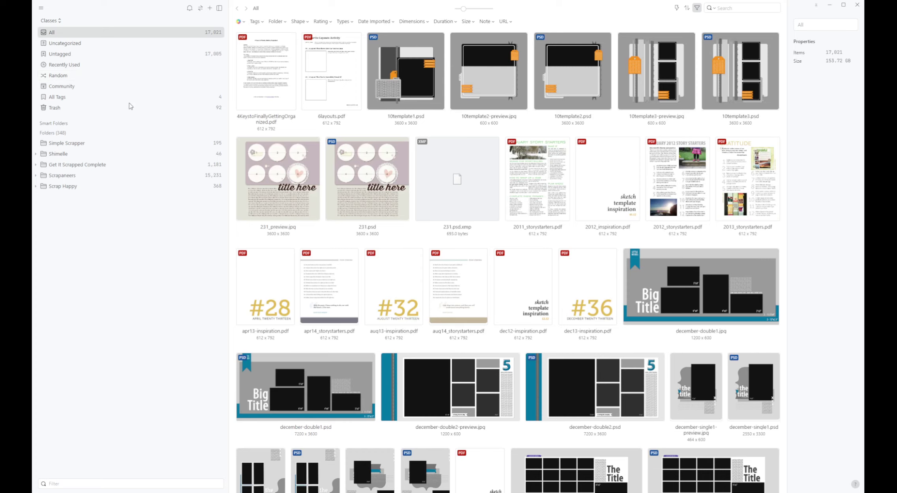
- Switch to the Finished Layouts library and look through the layouts in its 2023 folder
{"action": "left_click", "coordinate": [54, 25]}
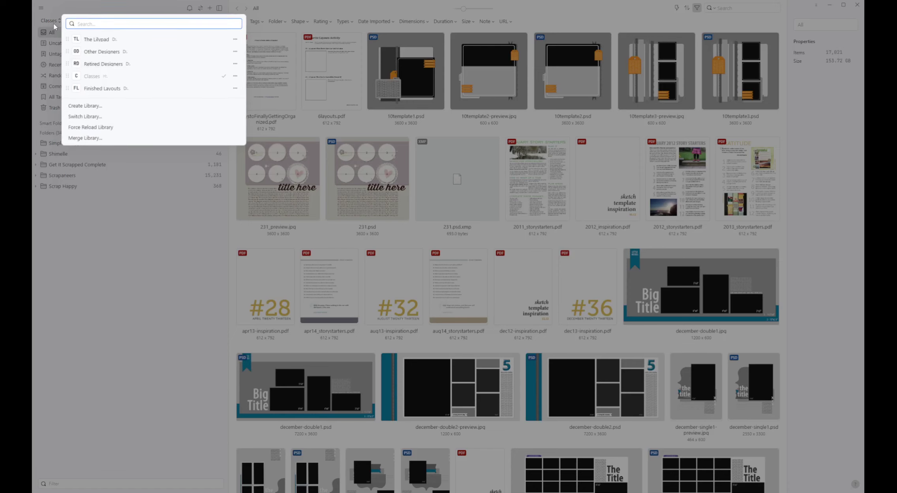
{"action": "left_click", "coordinate": [92, 89]}
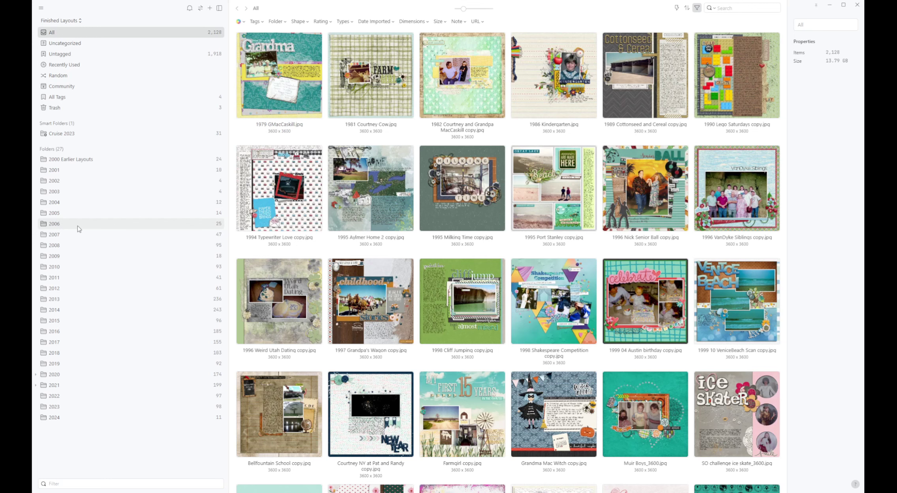
{"action": "left_click", "coordinate": [129, 407]}
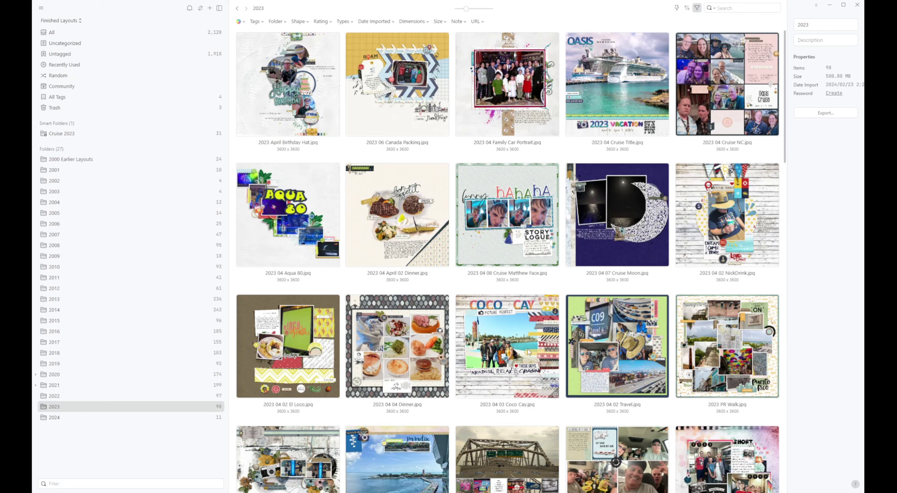
{"action": "scroll", "coordinate": [281, 243], "scroll_direction": "down", "scroll_amount": 5}
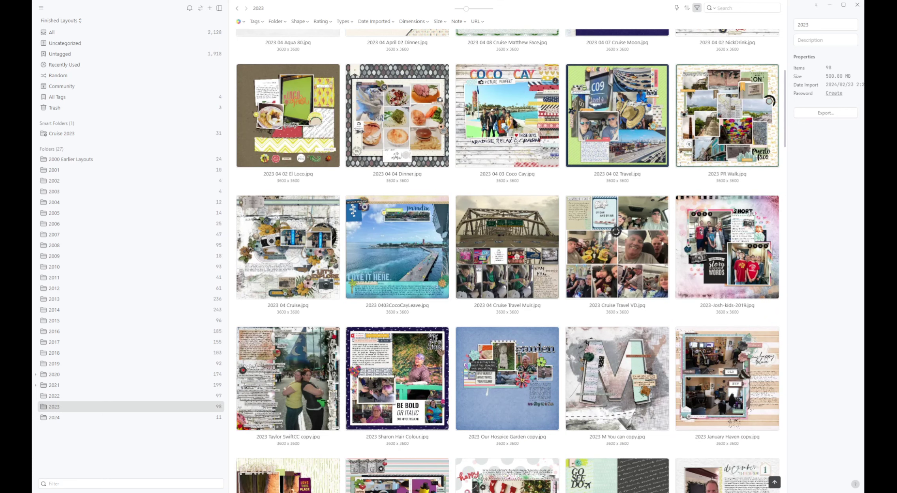
{"action": "scroll", "coordinate": [513, 221], "scroll_direction": "up", "scroll_amount": 6}
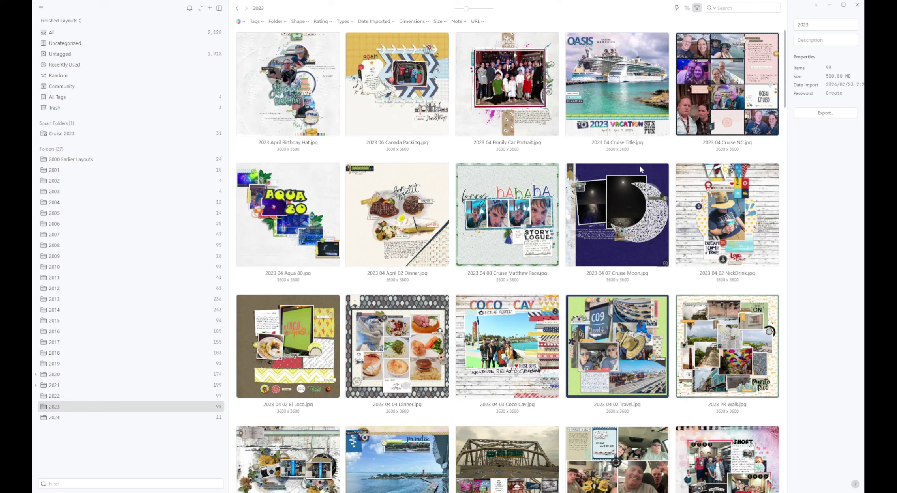
- Filter the 2023 folder by the Cruise 2023 tag and look through the matching layouts
{"action": "left_click", "coordinate": [256, 21]}
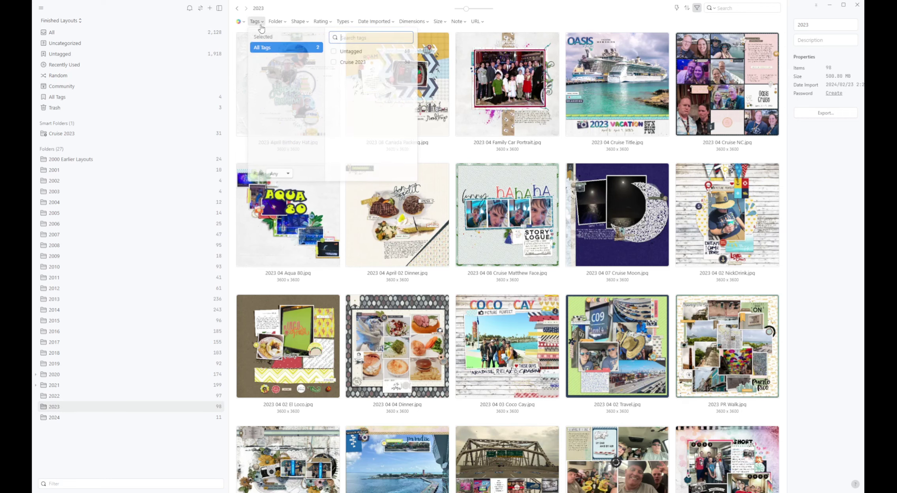
{"action": "left_click", "coordinate": [336, 64]}
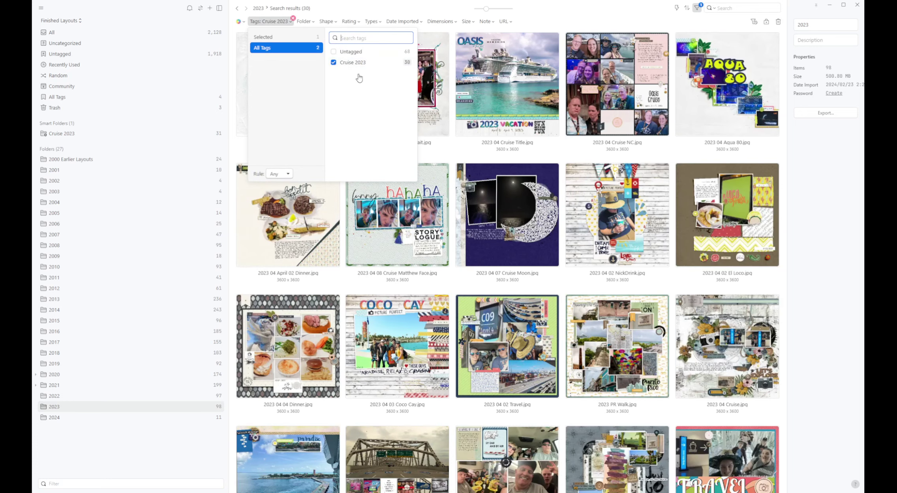
{"action": "left_click", "coordinate": [253, 184]}
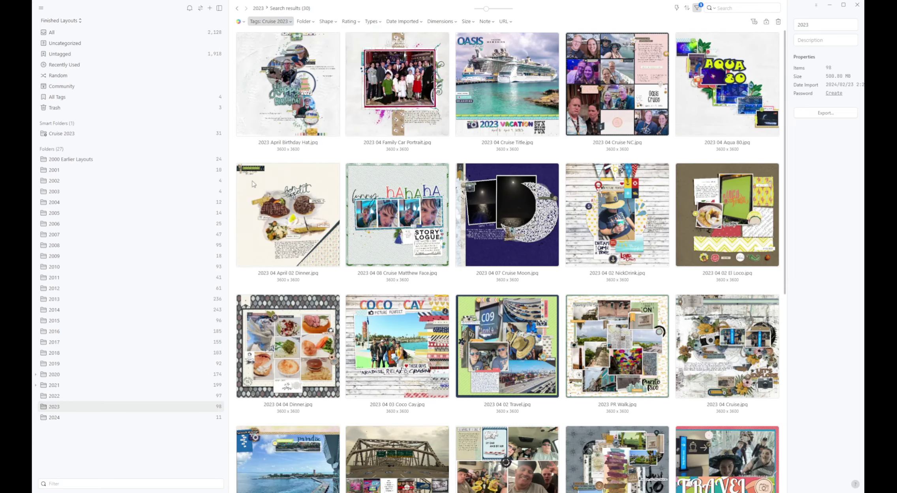
{"action": "scroll", "coordinate": [496, 282], "scroll_direction": "down", "scroll_amount": 8}
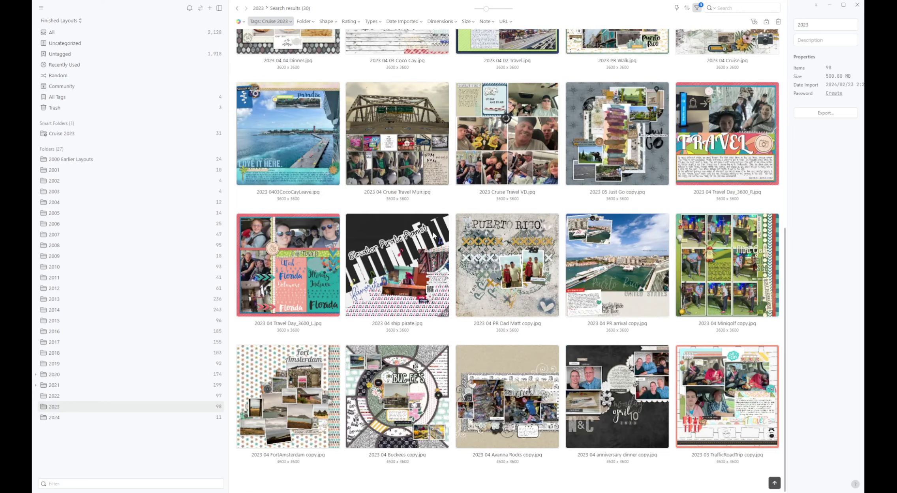
{"action": "scroll", "coordinate": [511, 271], "scroll_direction": "up", "scroll_amount": 8}
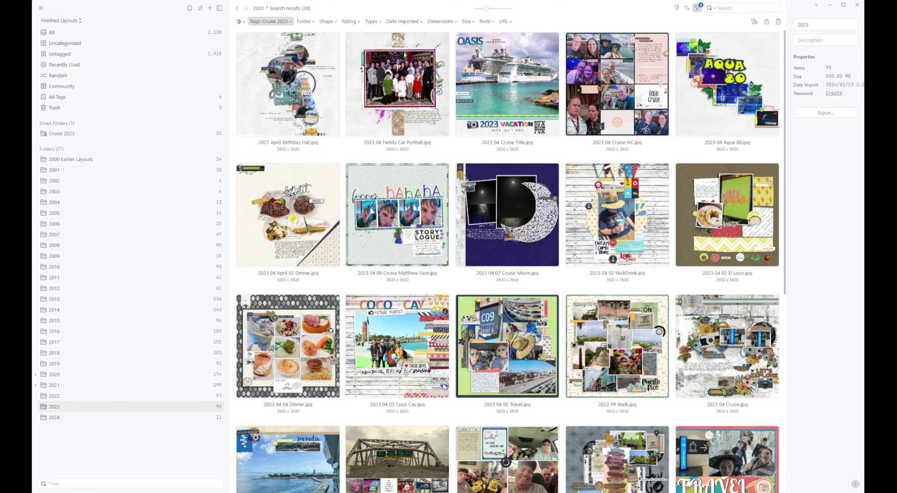
- Switch back to The Lilypad library
{"action": "left_click", "coordinate": [63, 20]}
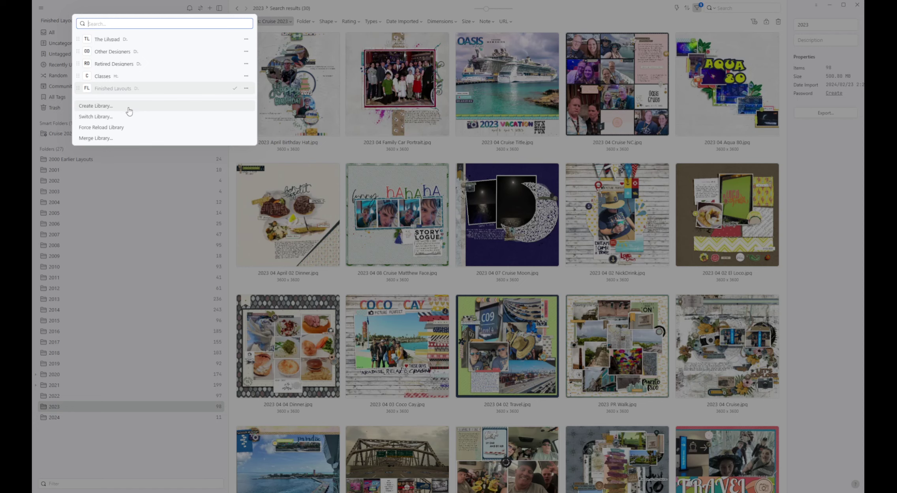
{"action": "left_click", "coordinate": [104, 118]}
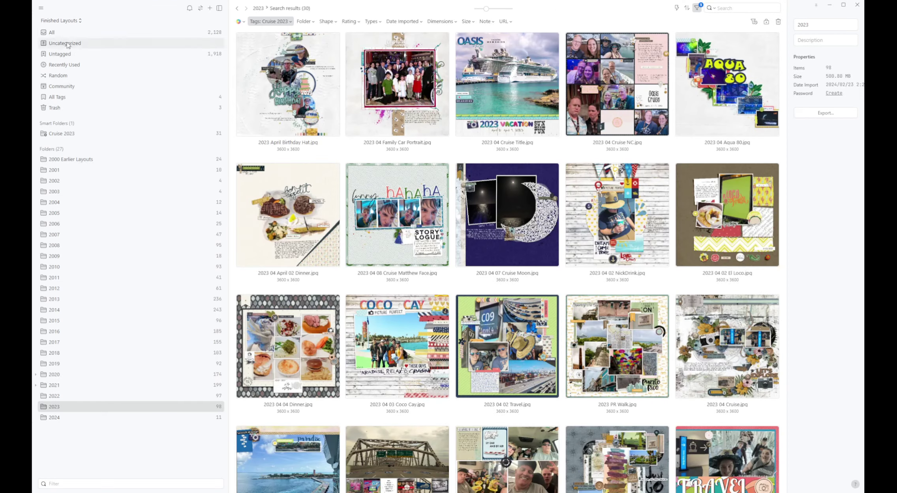
{"action": "left_click", "coordinate": [67, 20]}
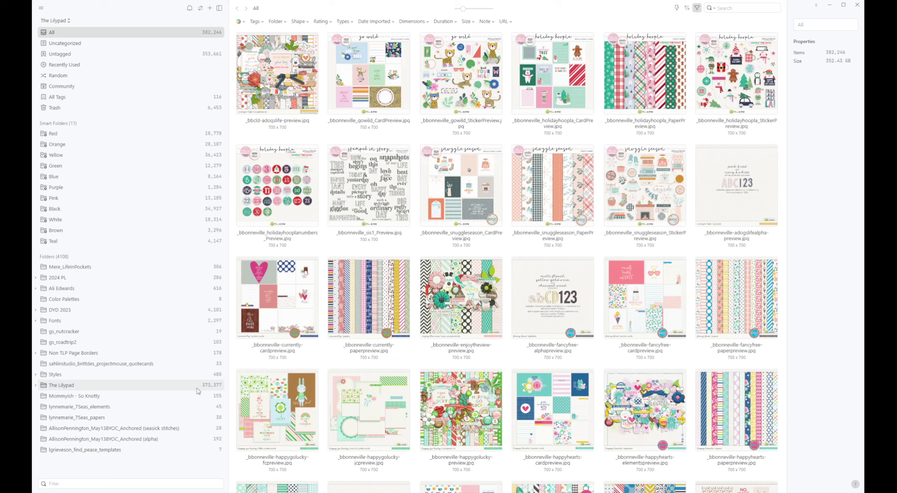
{"action": "left_click", "coordinate": [60, 23]}
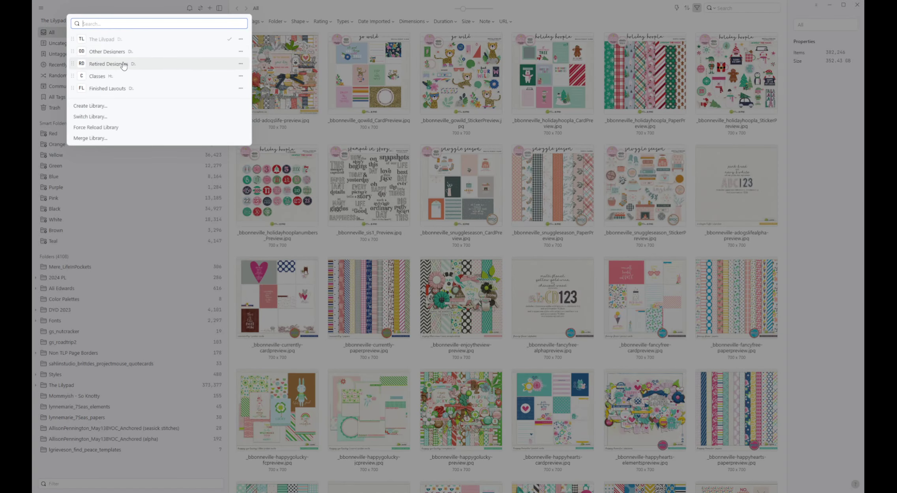
{"action": "key", "text": "Escape"}
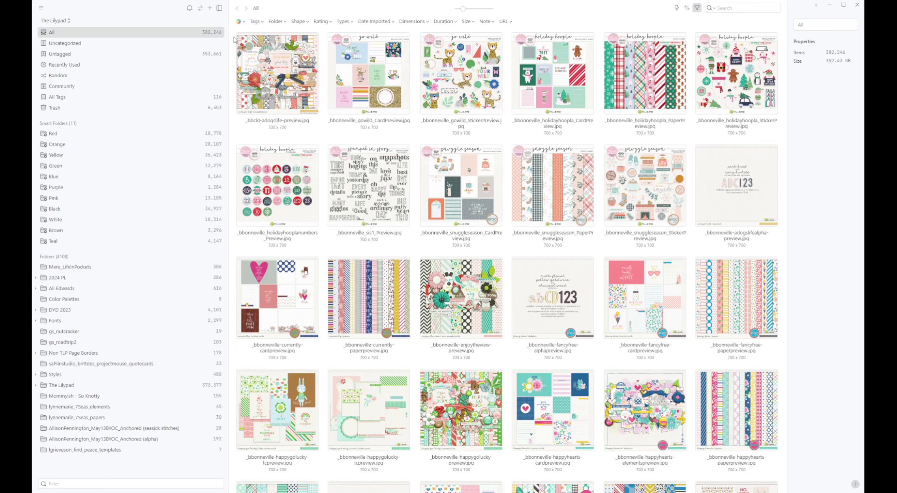
- Open The Lilypad folder and set it to show the contents of its subfolders
{"action": "left_click", "coordinate": [170, 385]}
{"action": "left_click", "coordinate": [255, 21]}
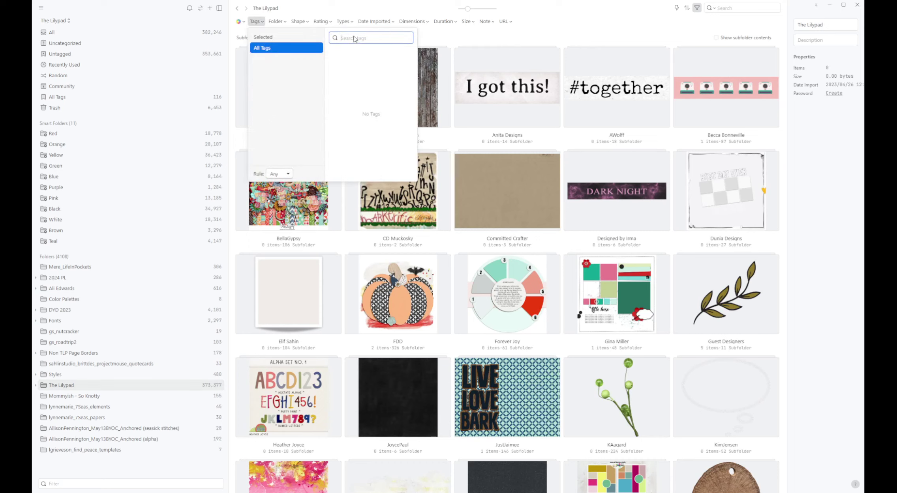
{"action": "type", "text": "crui"}
{"action": "left_click", "coordinate": [410, 40]}
{"action": "left_click", "coordinate": [567, 43]}
{"action": "left_click", "coordinate": [715, 37]}
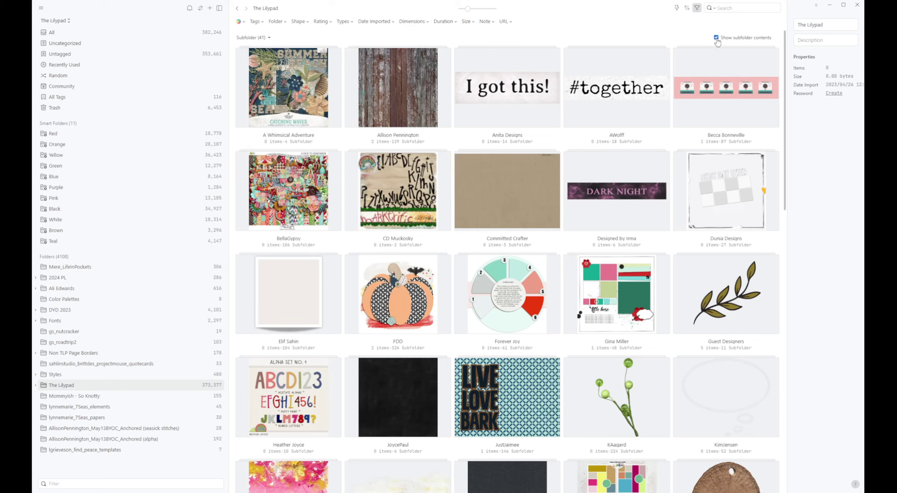
- Filter The Lilypad folder by the Cruise tag and browse the matching items
{"action": "left_click", "coordinate": [256, 22]}
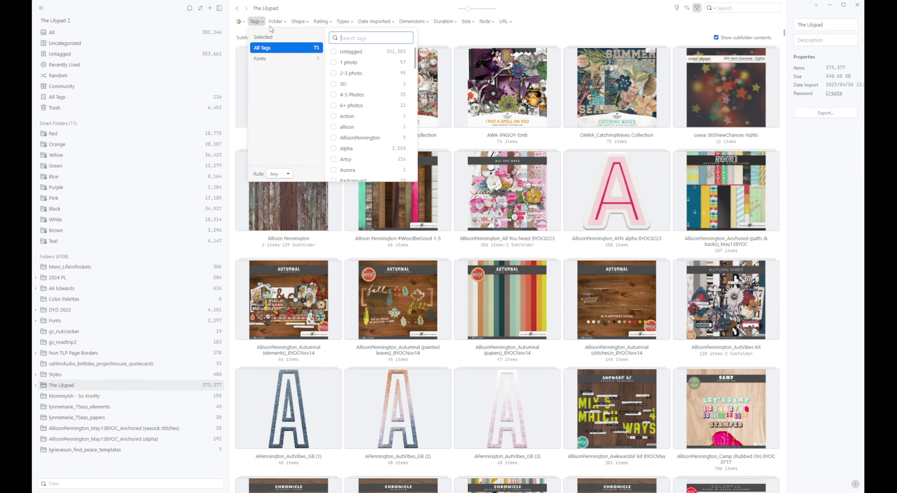
{"action": "type", "text": "crui"}
{"action": "left_click", "coordinate": [335, 52]}
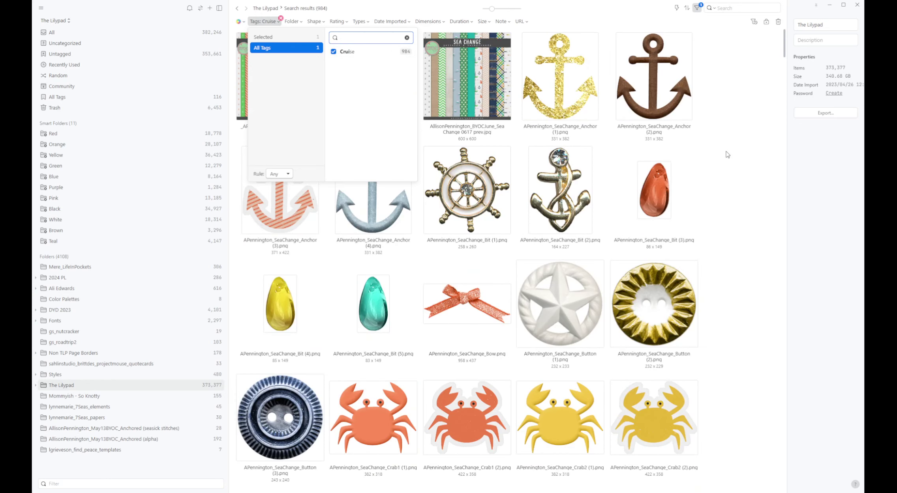
{"action": "left_click", "coordinate": [725, 154]}
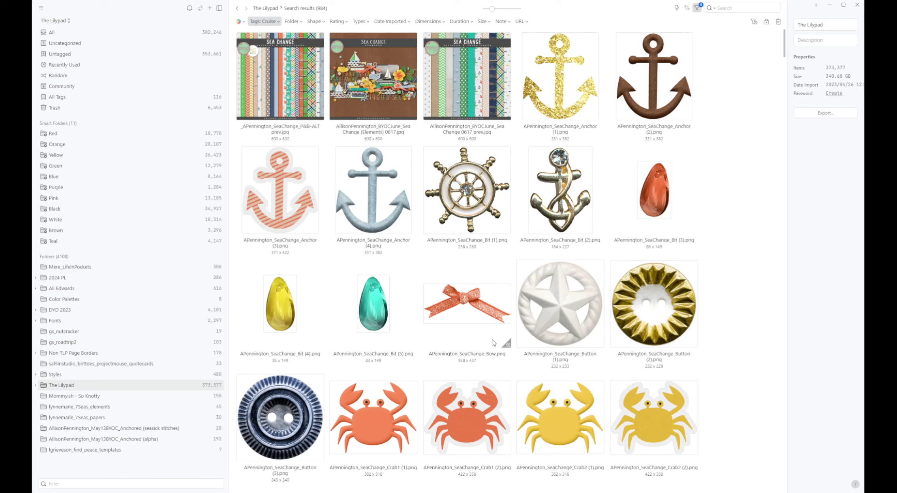
{"action": "scroll", "coordinate": [493, 343], "scroll_direction": "down", "scroll_amount": 1}
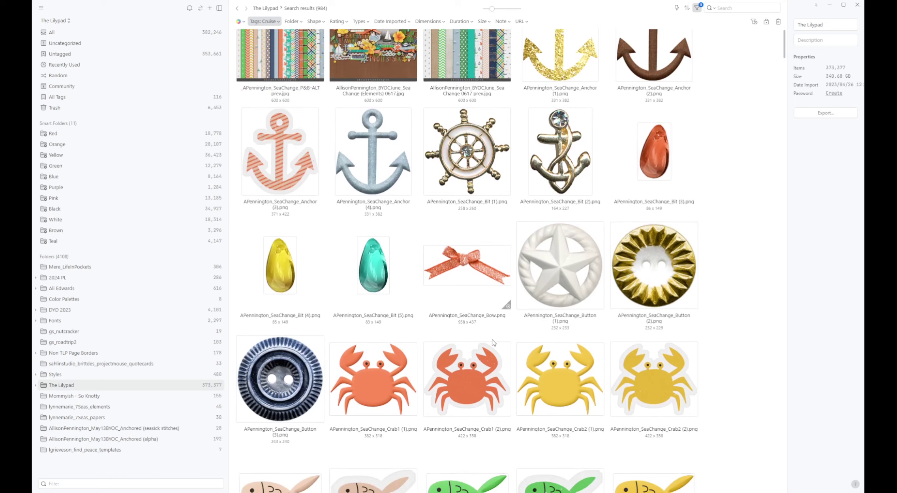